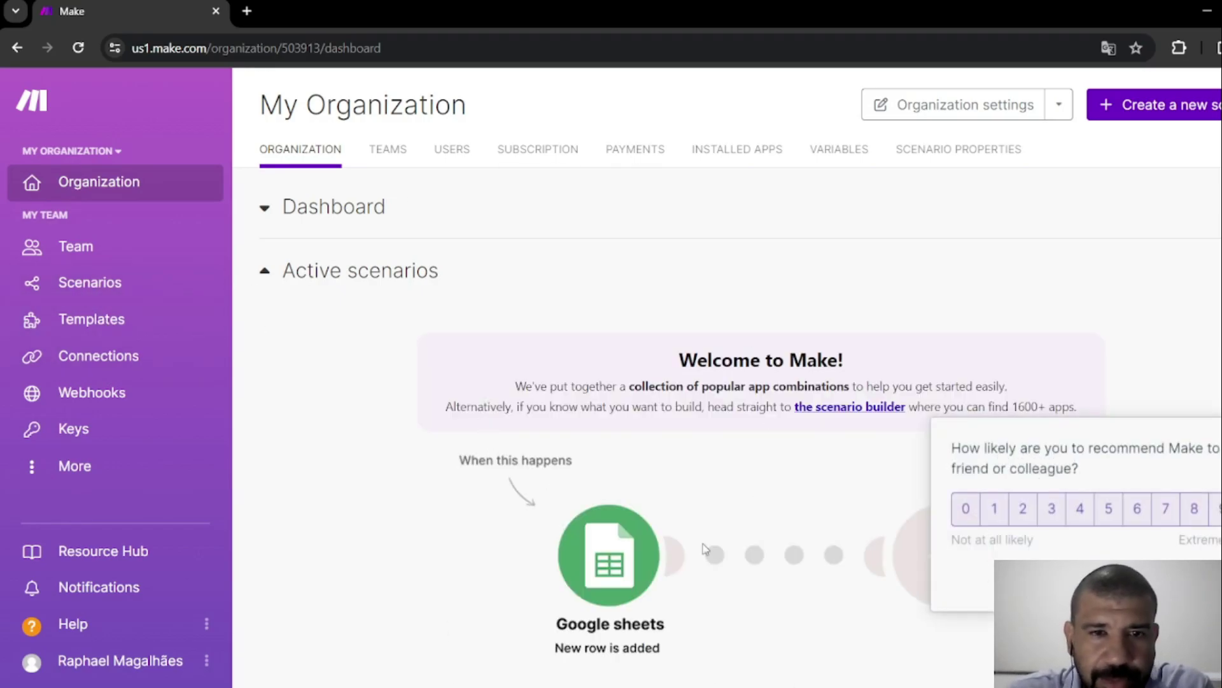
Open the organization's Users tab, which lists only the Owner account.
scroll(623, 532, "down", 4)
scroll(623, 533, "down", 1)
scroll(621, 518, "up", 5)
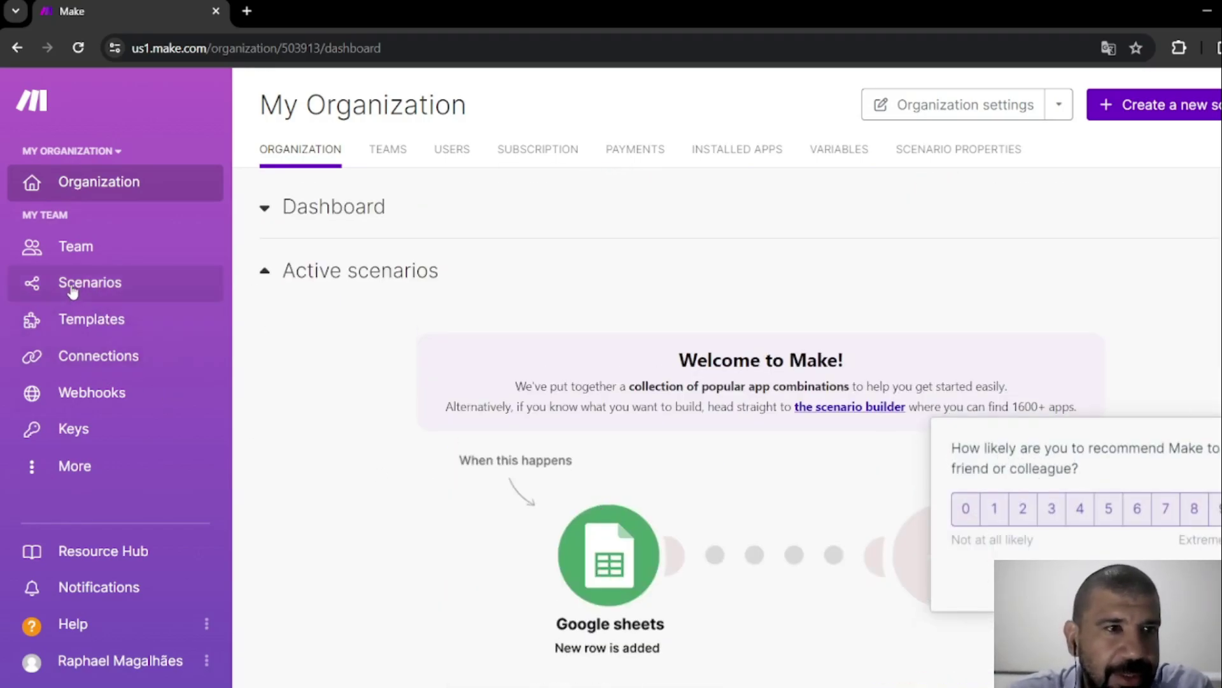
left_click(72, 287)
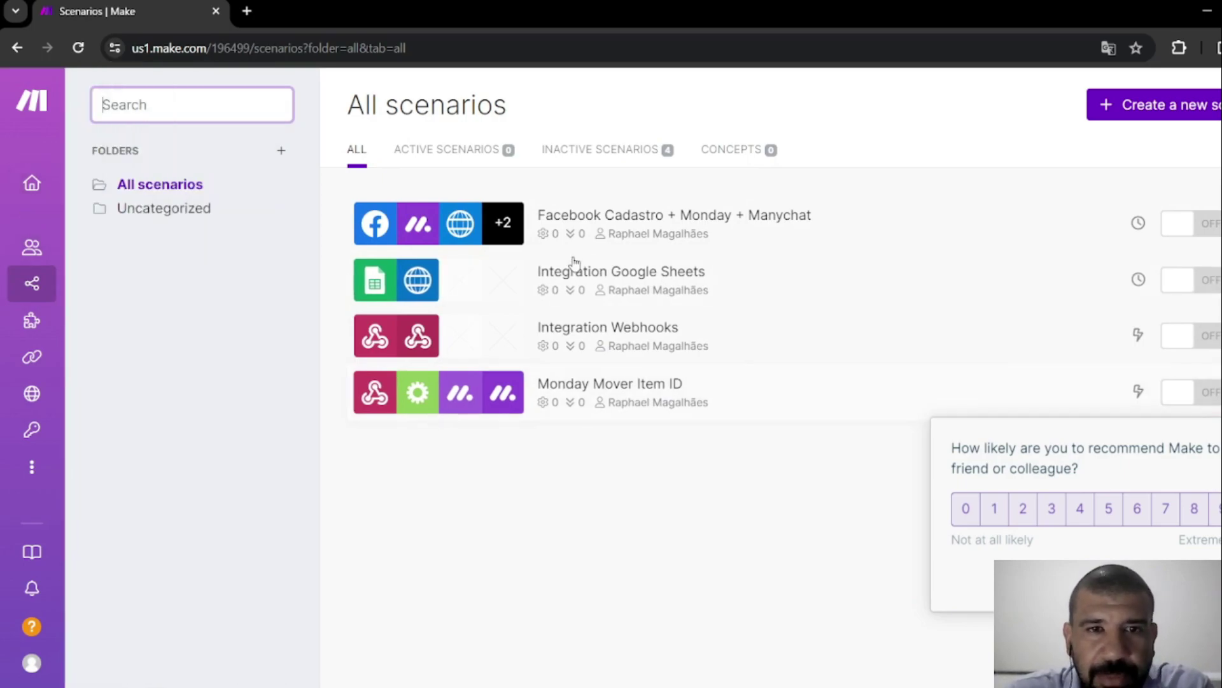
mouse_move(67, 248)
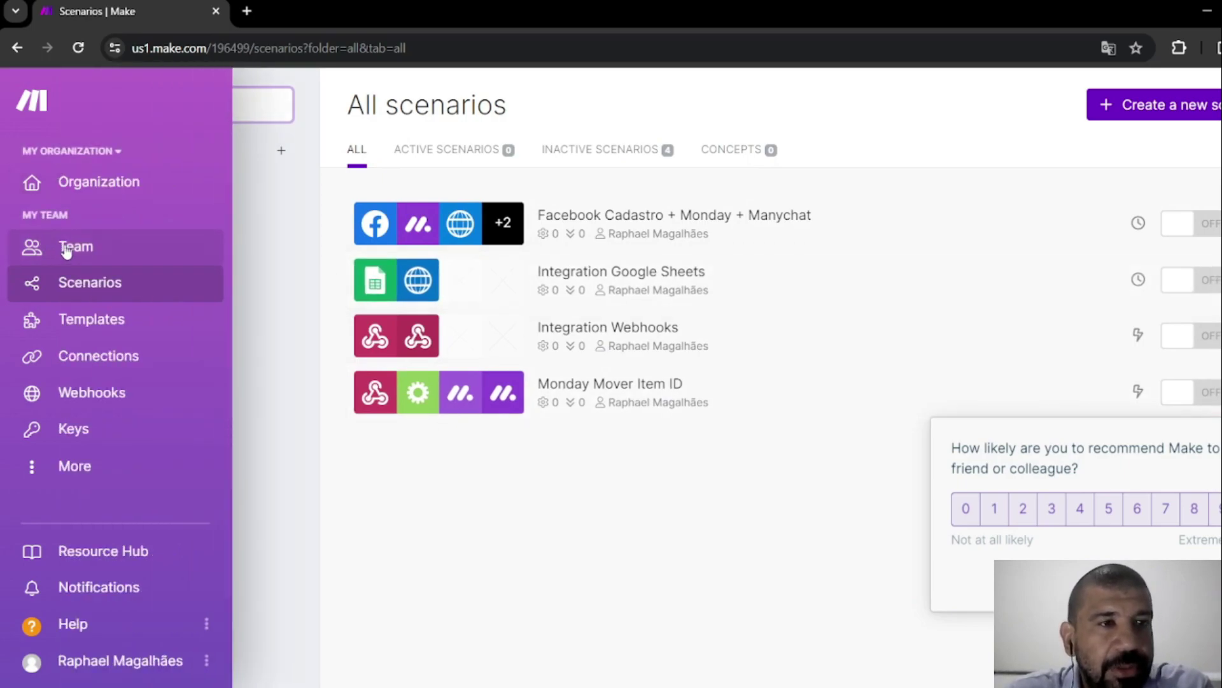
left_click(132, 184)
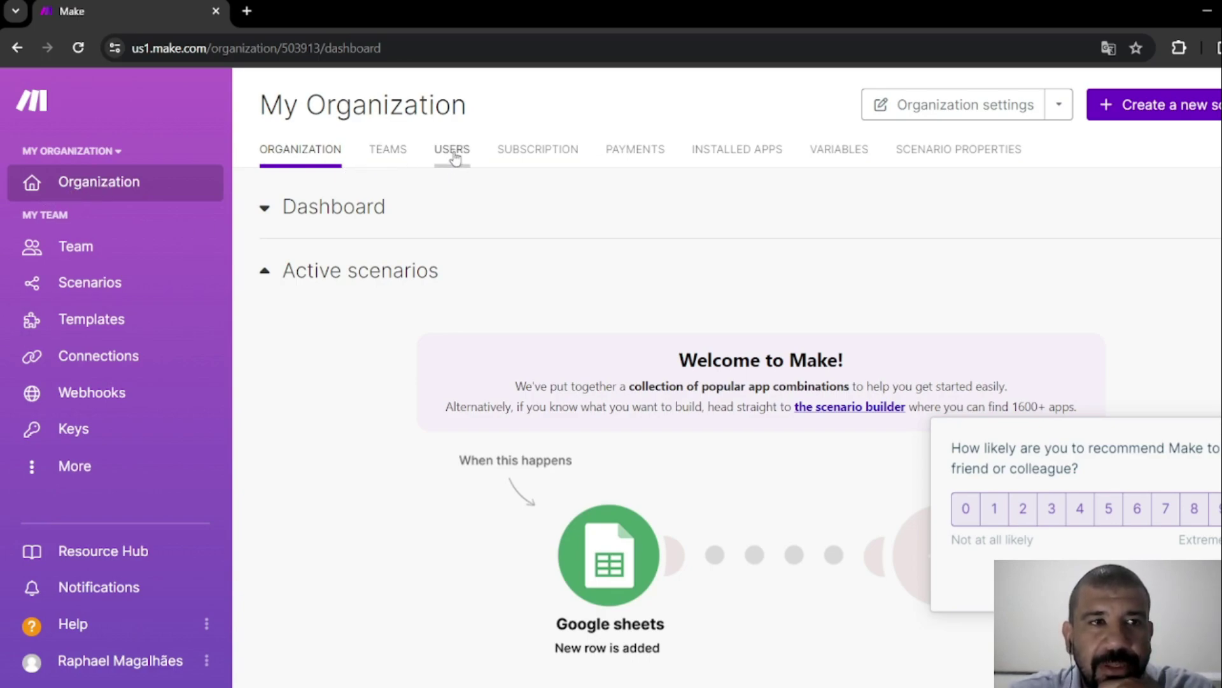
left_click(453, 153)
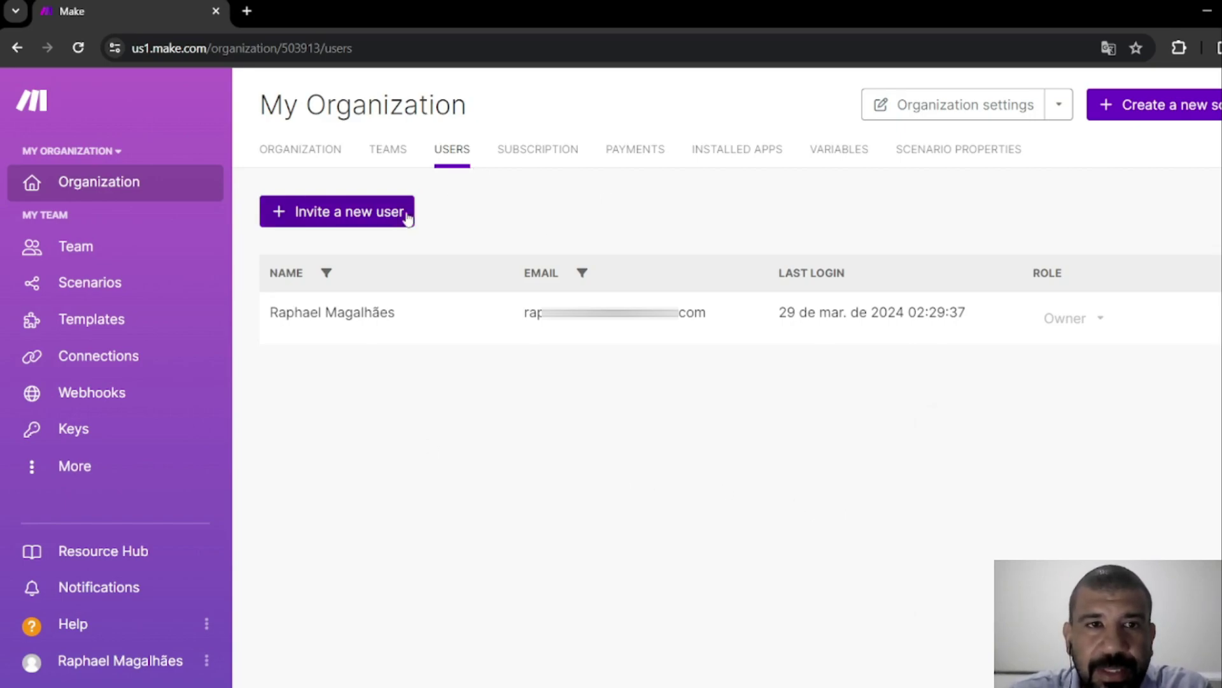
Start a new user invitation, filling in the invitee's e-mail address and full name.
left_click(334, 214)
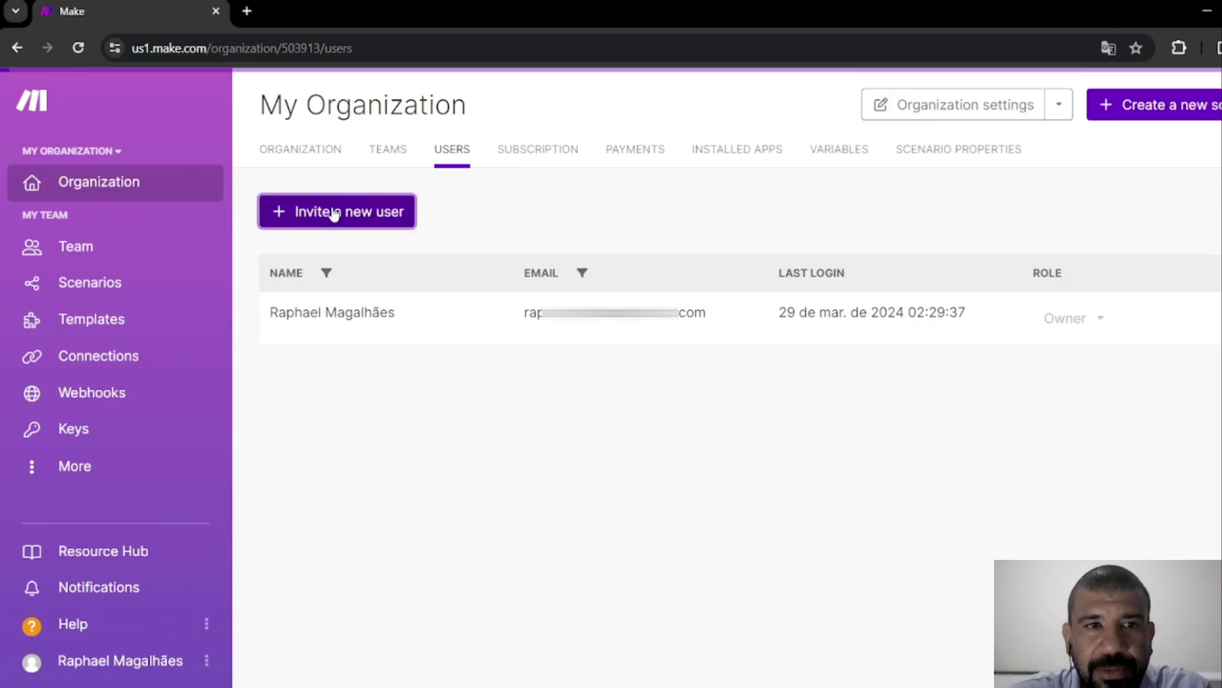
left_click(498, 198)
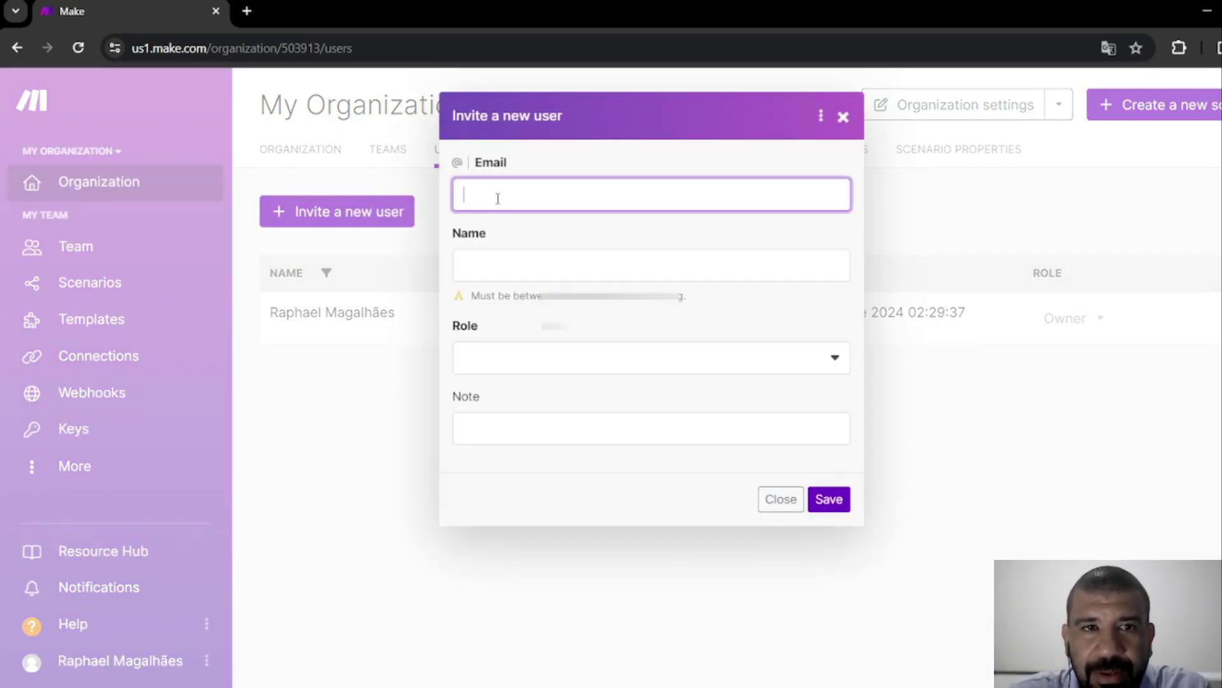
type("ra")
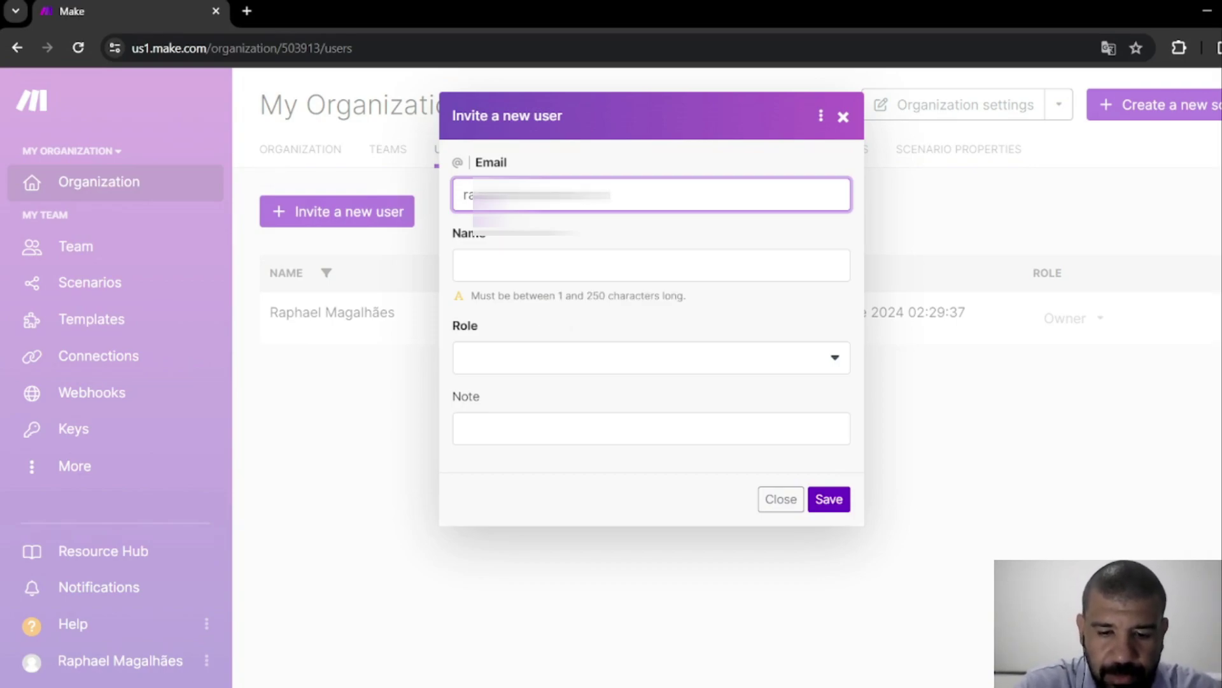
left_click(648, 257)
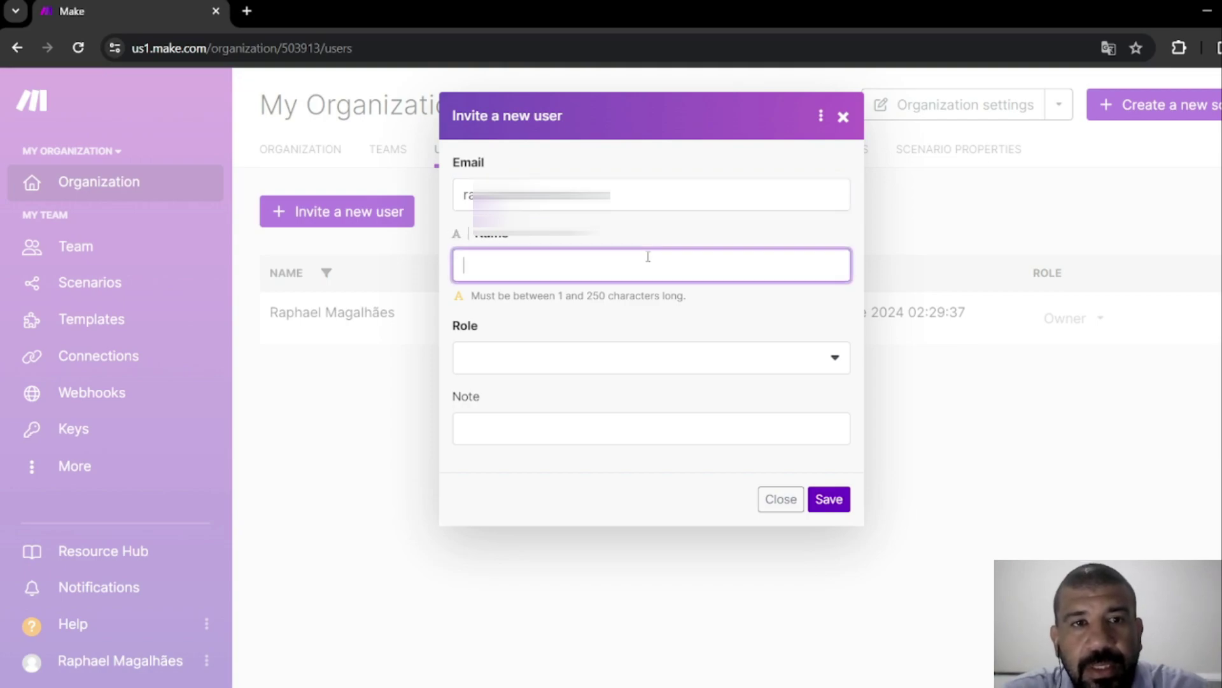
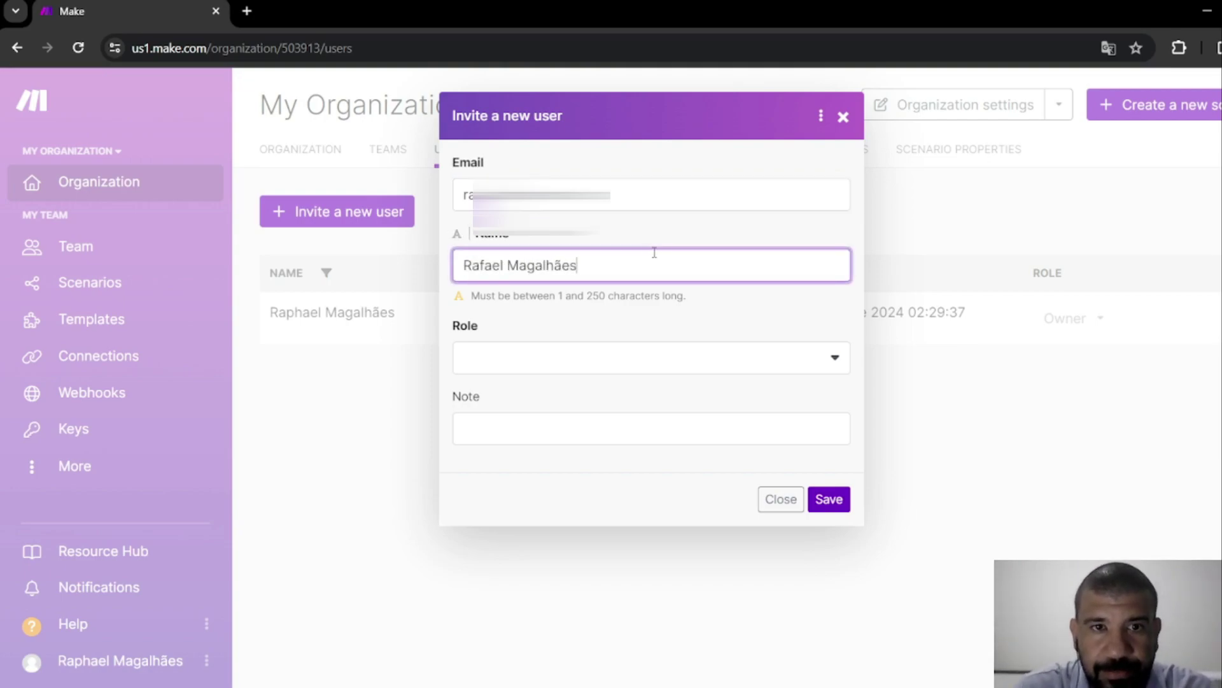
key("Tab")
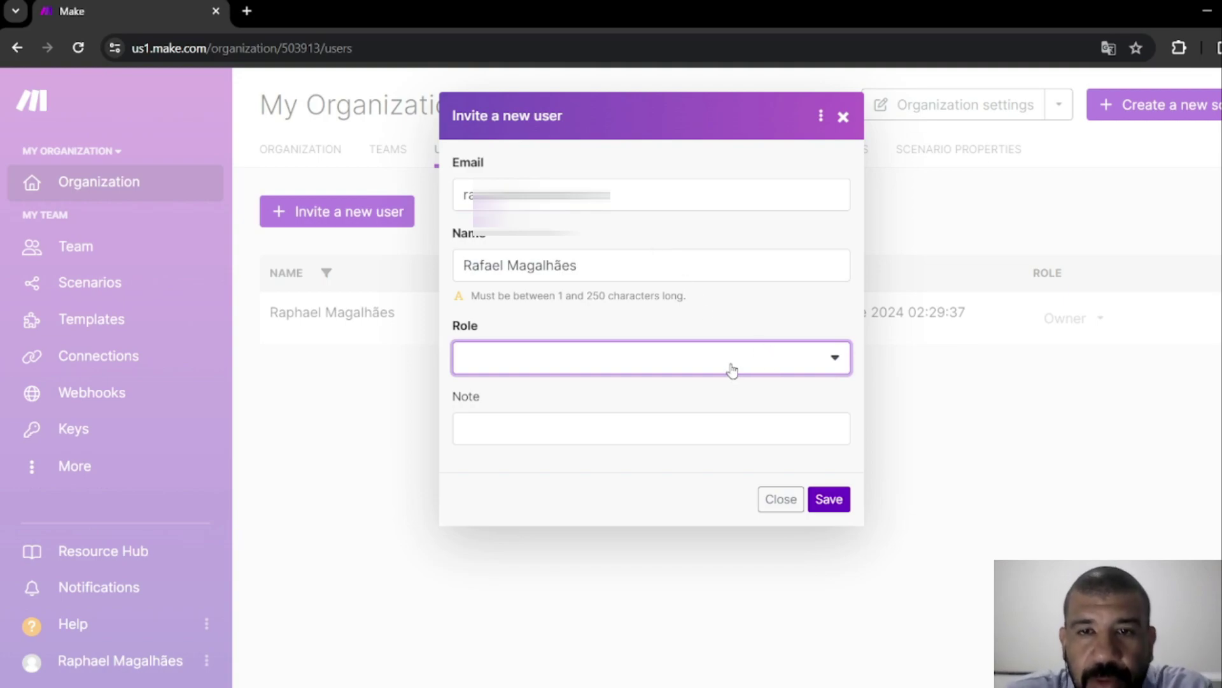
left_click(732, 370)
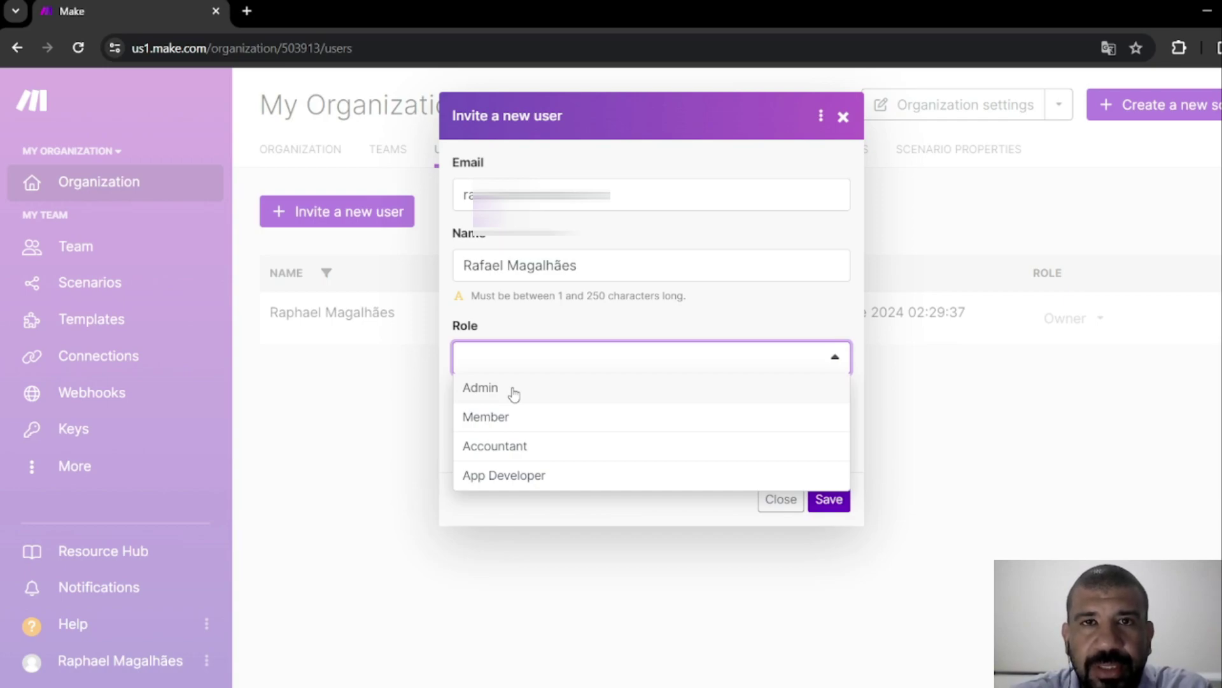
Give the invitee the Admin role, add the note 'Consultor em Automações', and send the invitation.
left_click(514, 394)
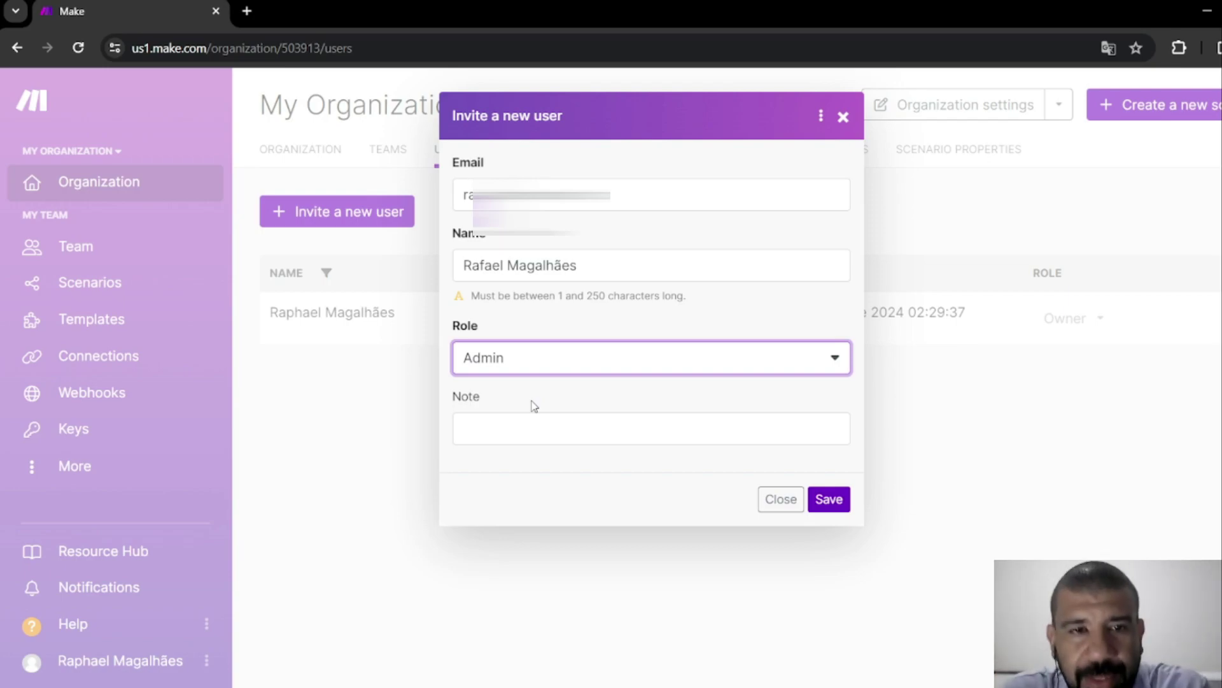
left_click(506, 434)
type("Consultor em Automações")
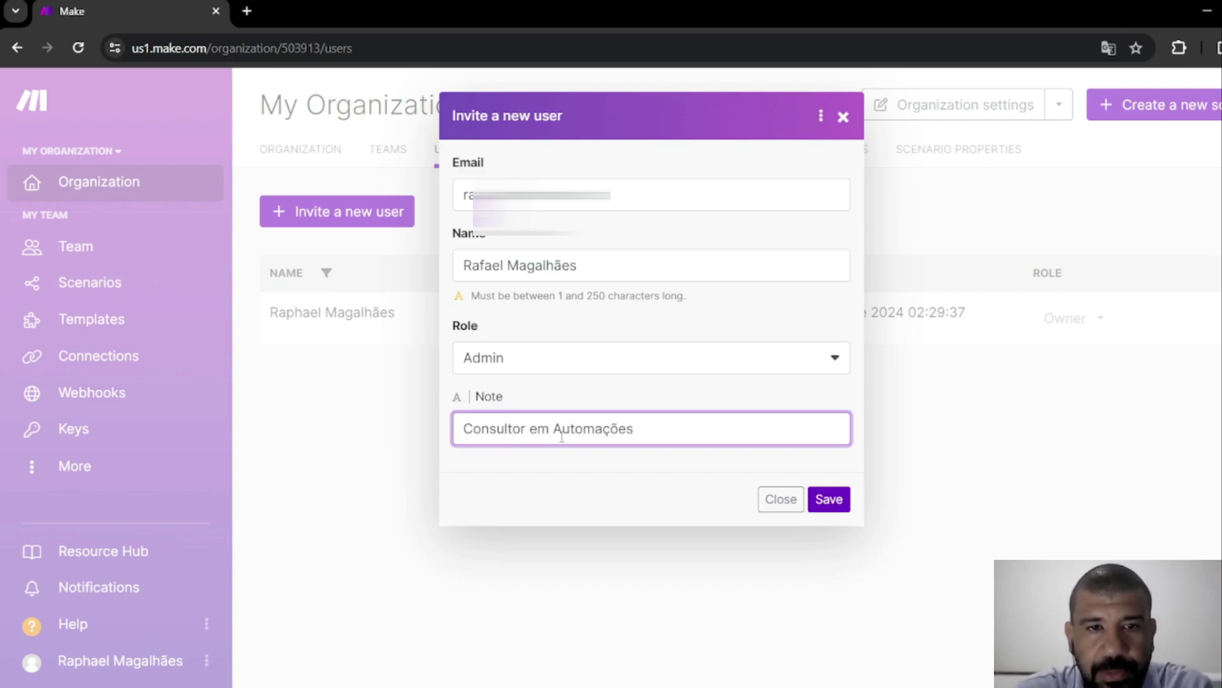
left_click(663, 460)
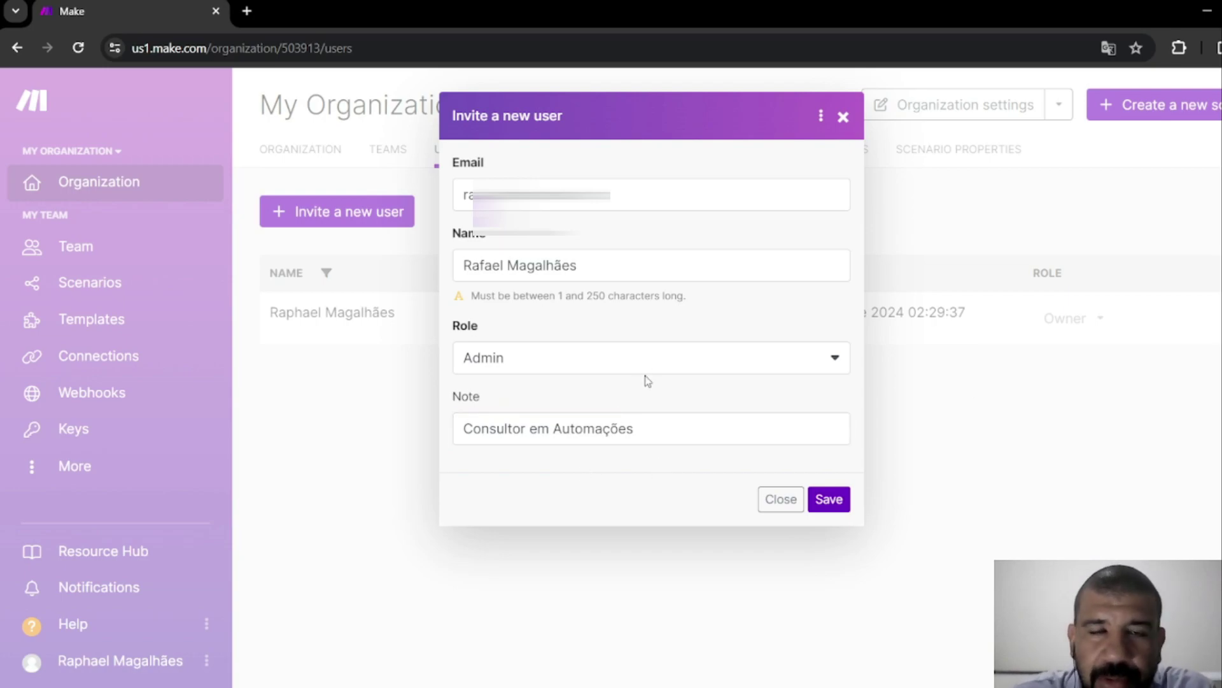
left_click(826, 502)
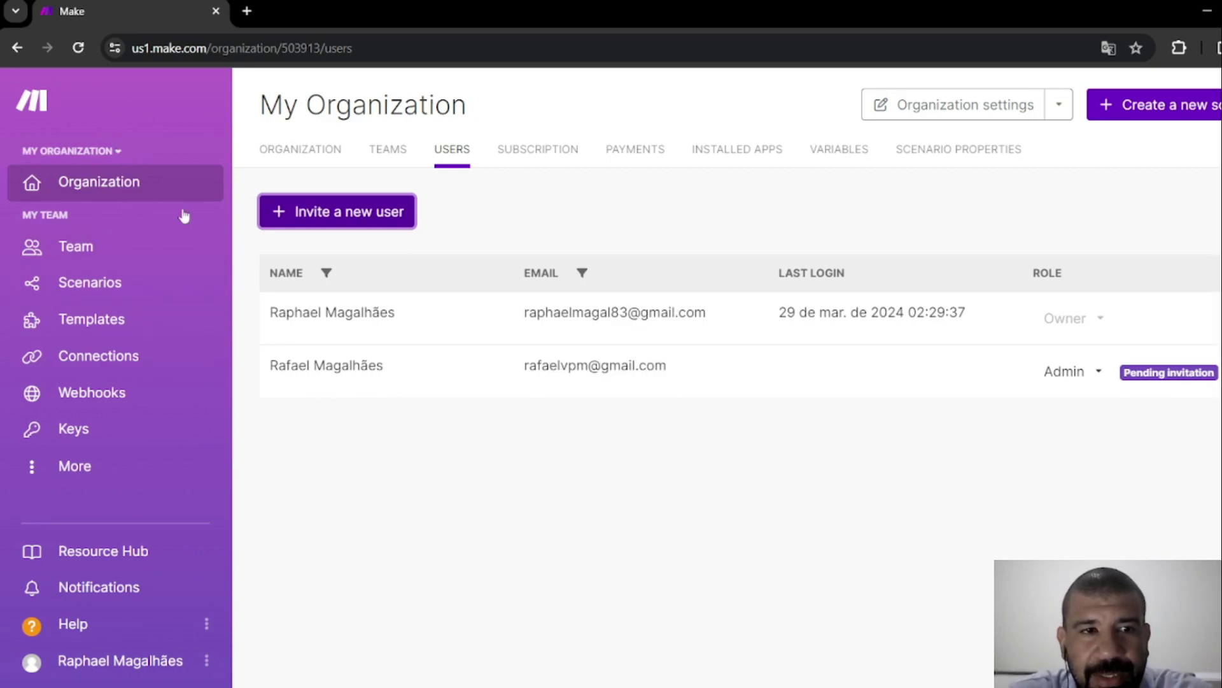
Dismiss the organization list and go to the All scenarios list.
left_click(117, 152)
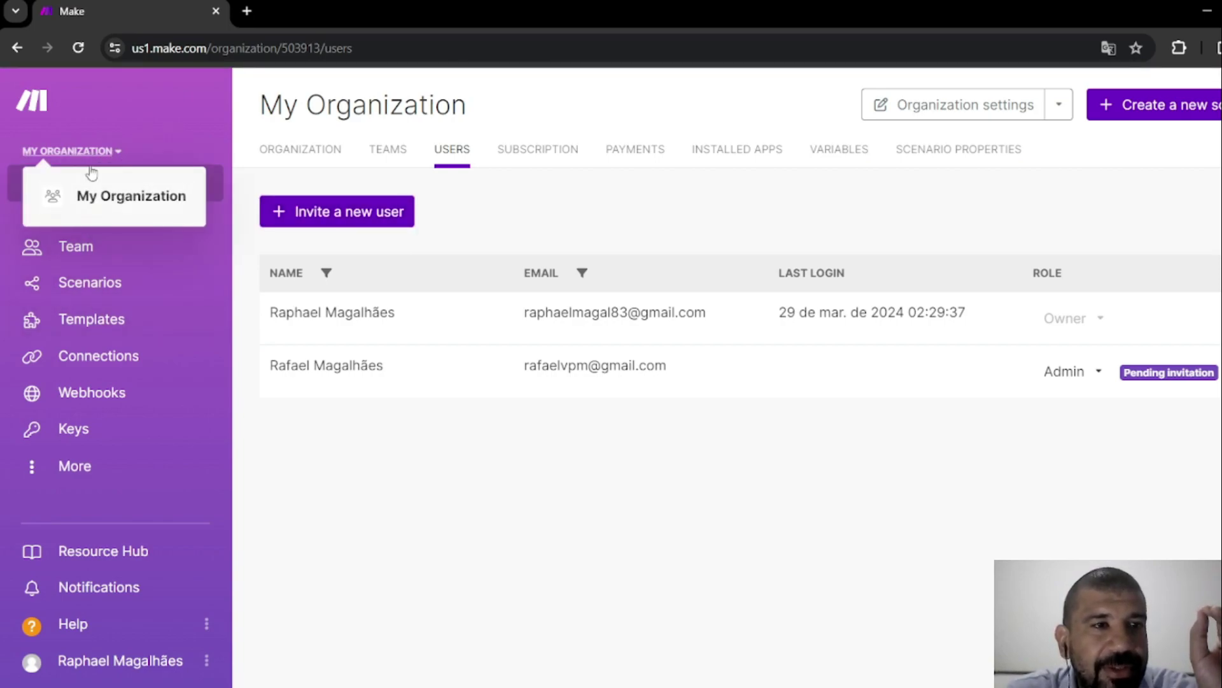
left_click(344, 469)
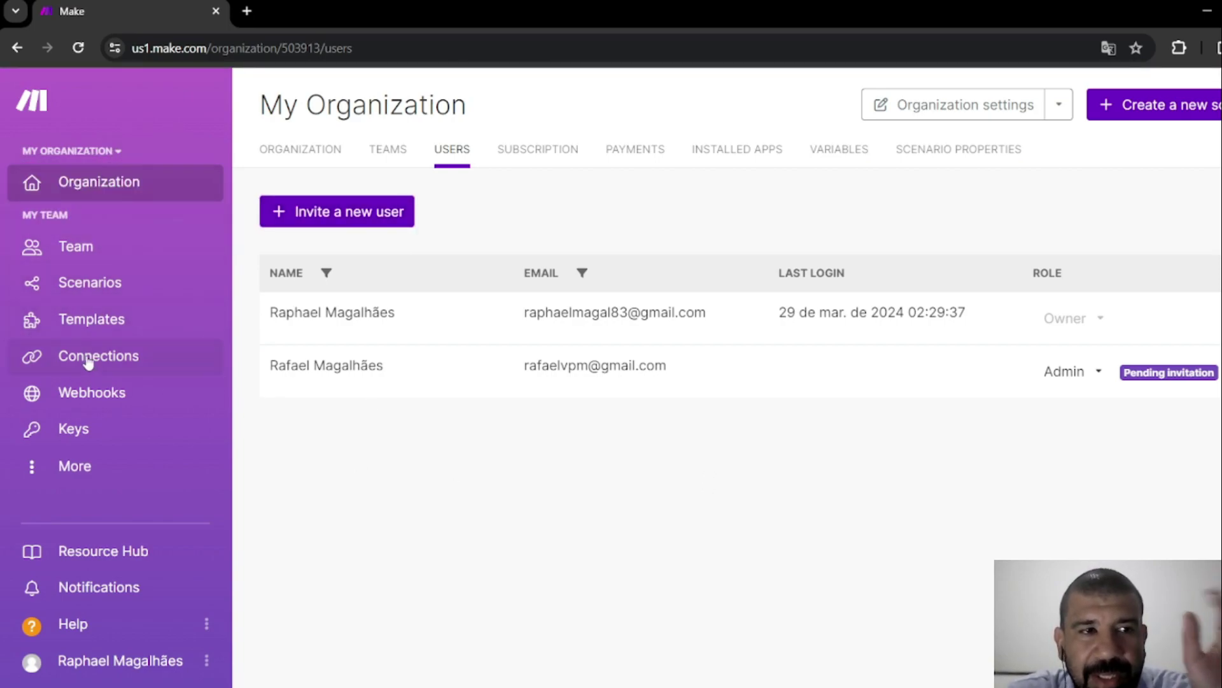
left_click(83, 287)
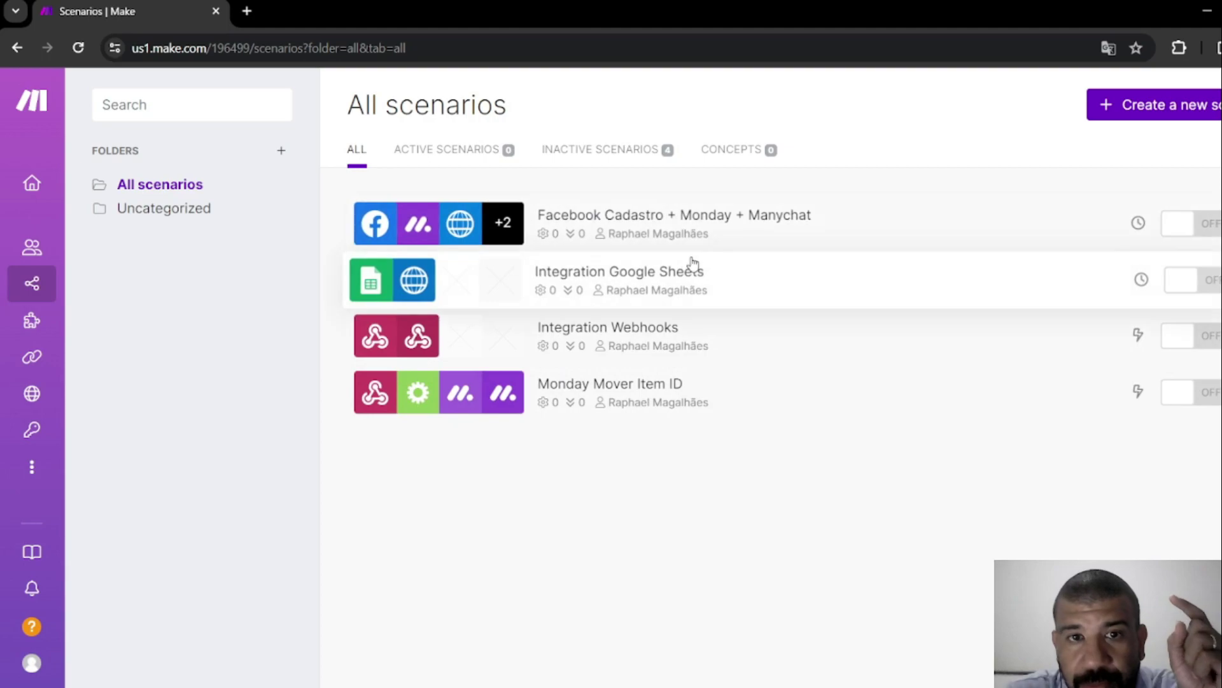
Open the Integration Google Sheets scenario and glance at its history.
left_click(648, 292)
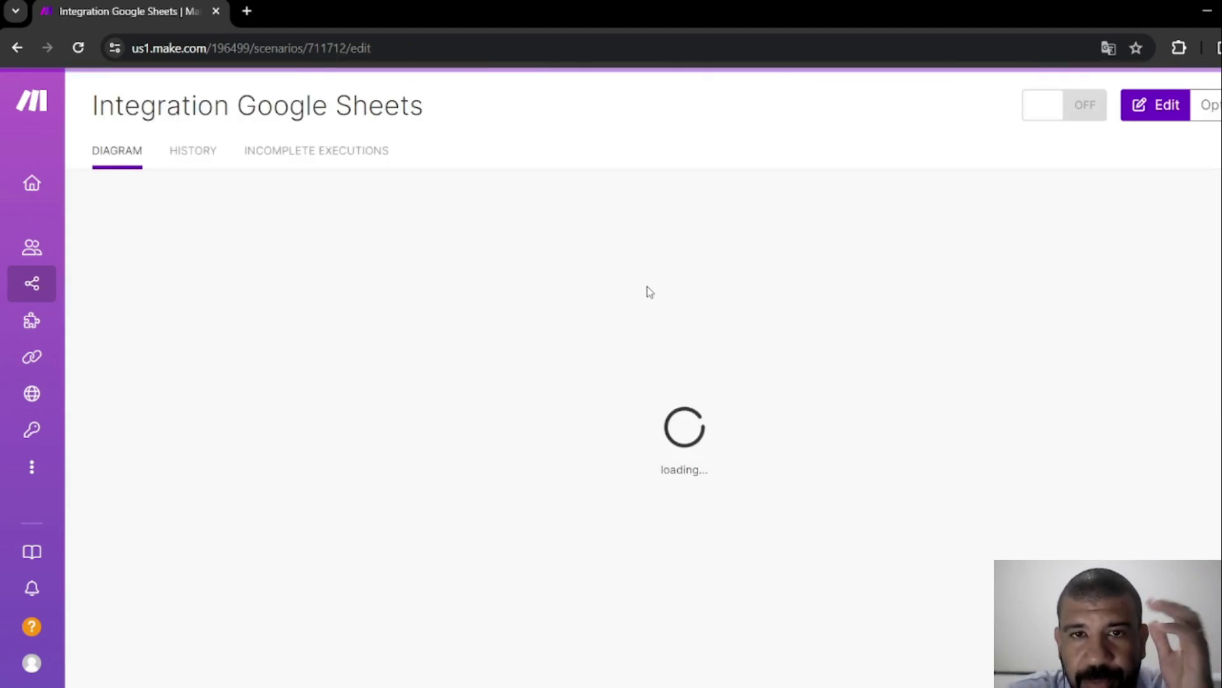
left_click(197, 156)
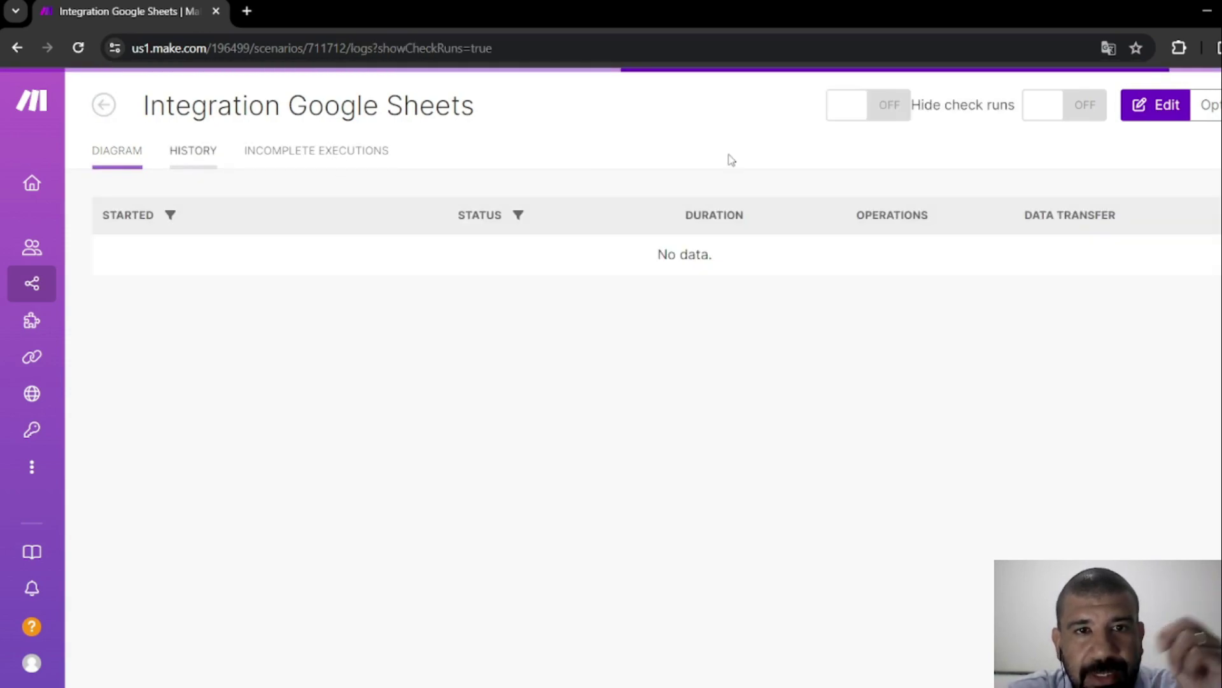
left_click(111, 150)
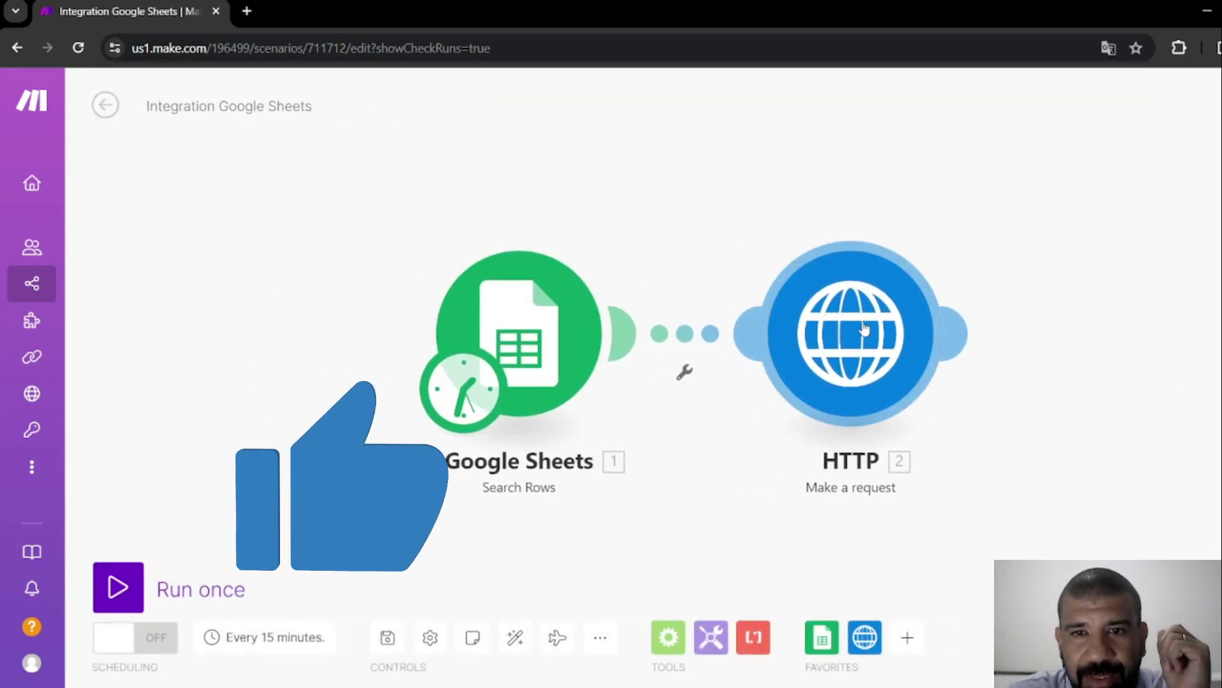
Append 's' to the HTTP module's request URL, save, and return to the scenario overview.
left_click(843, 355)
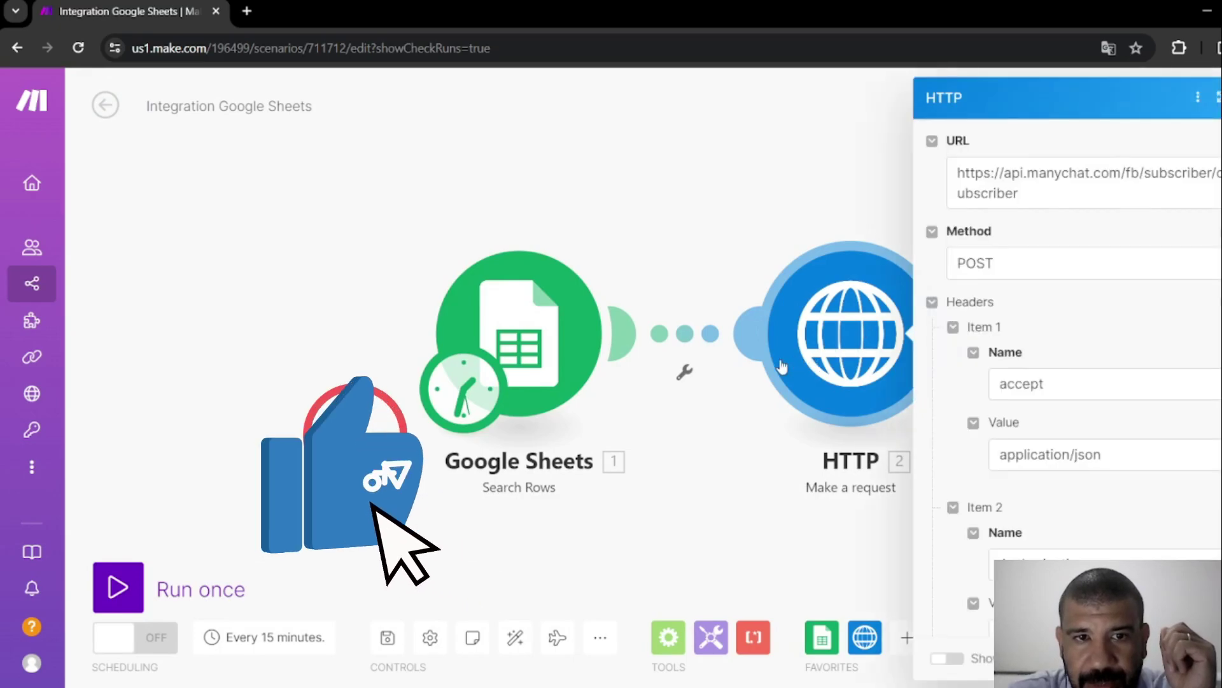
left_click(1044, 203)
type("s")
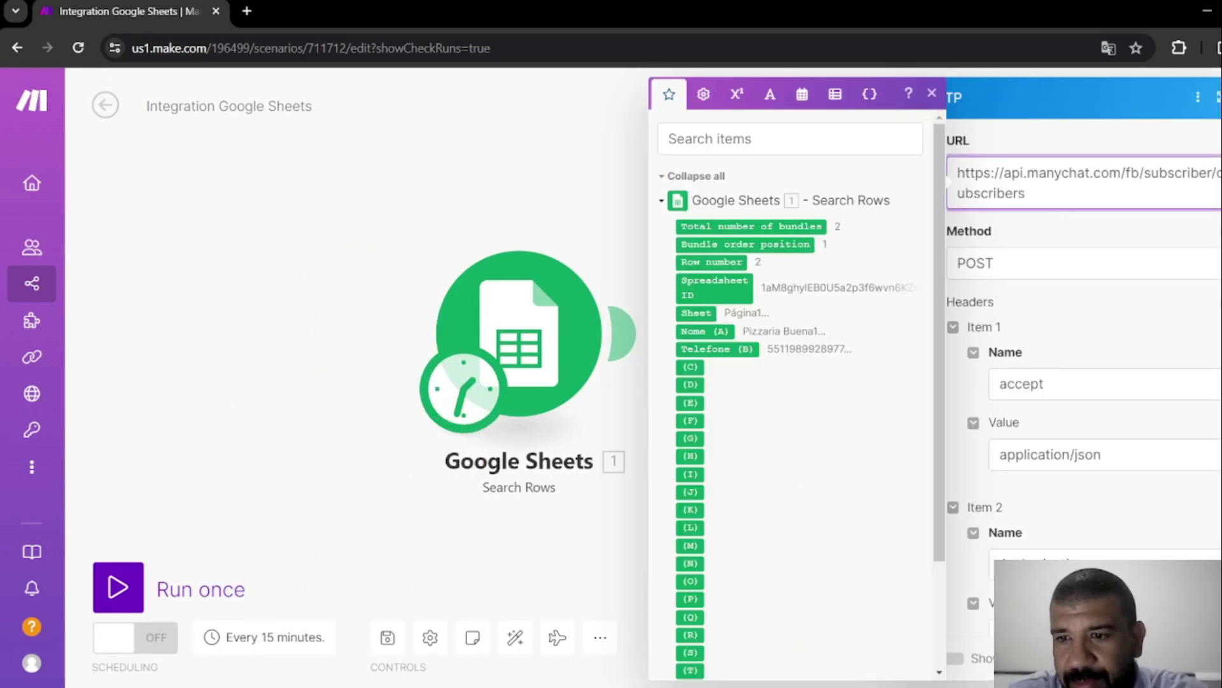
key("Escape")
left_click(390, 638)
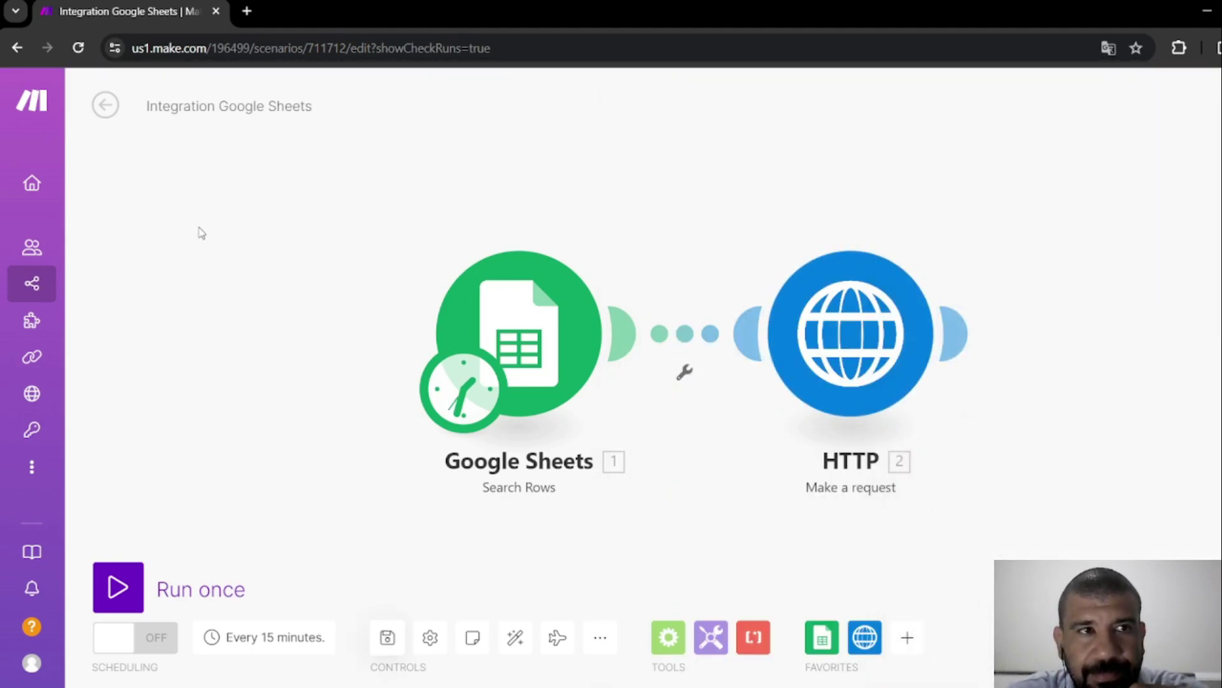
left_click(95, 111)
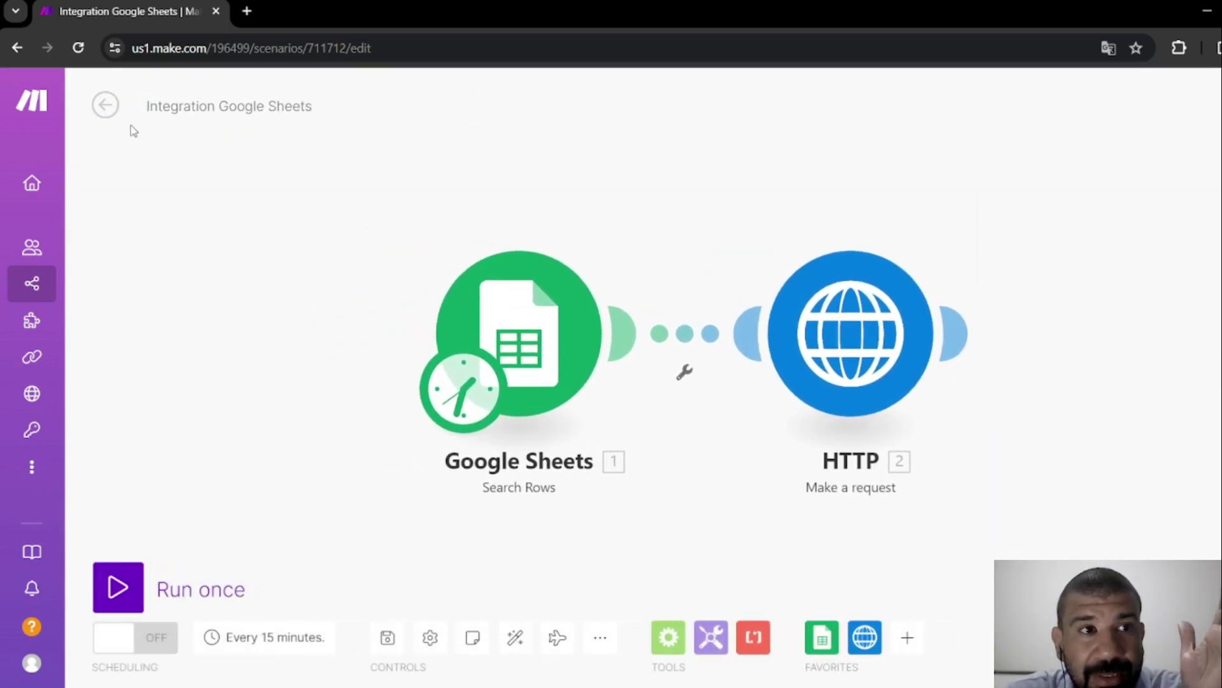
left_click(104, 105)
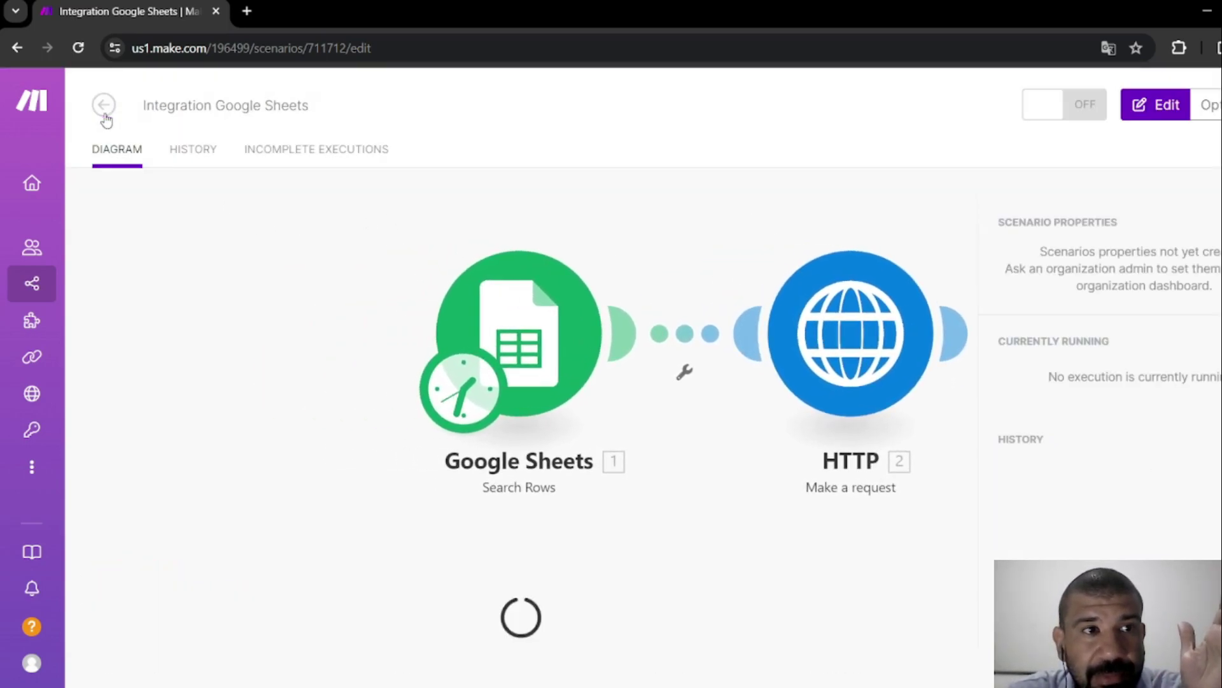
Inspect the history's edit entry timestamp, editor and status text, then return to the diagram.
left_click(210, 159)
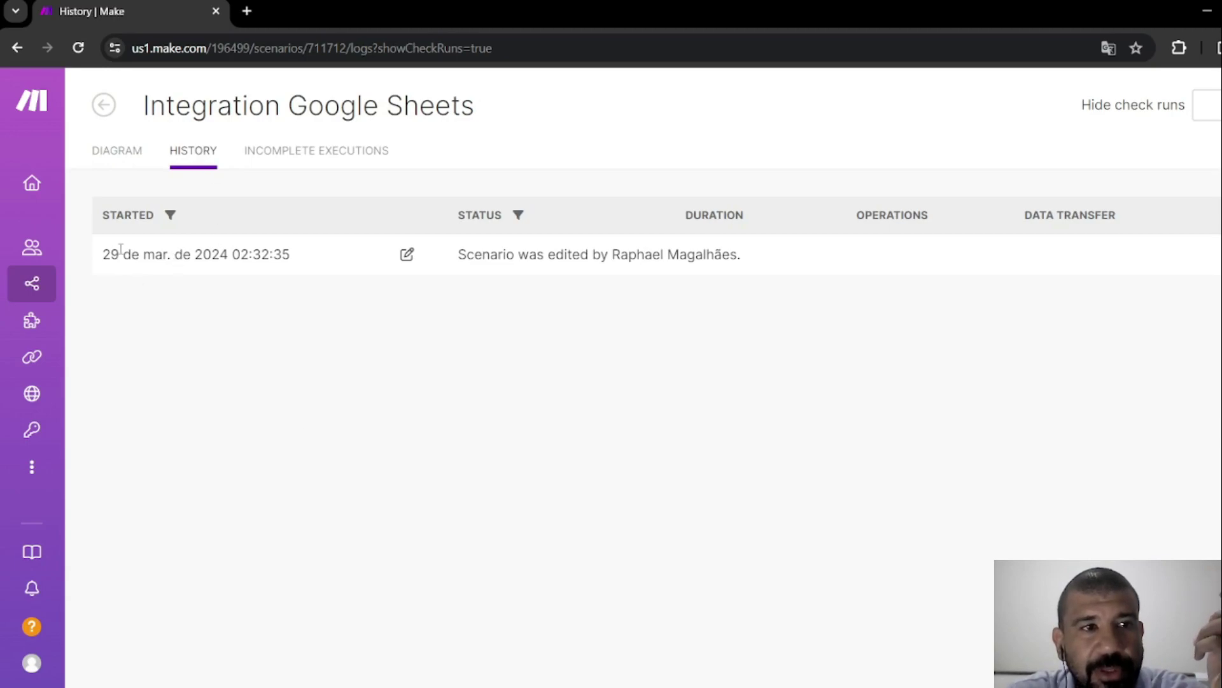
left_click_drag(104, 254, 253, 255)
left_click(253, 255)
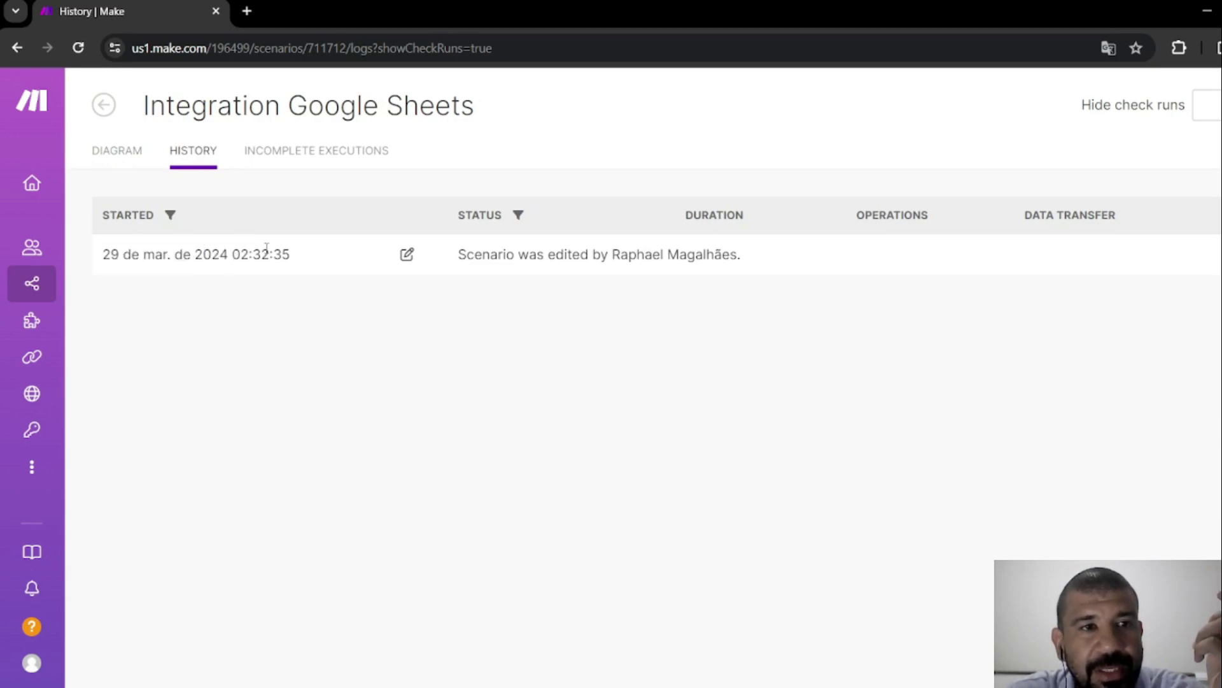
left_click_drag(499, 254, 705, 252)
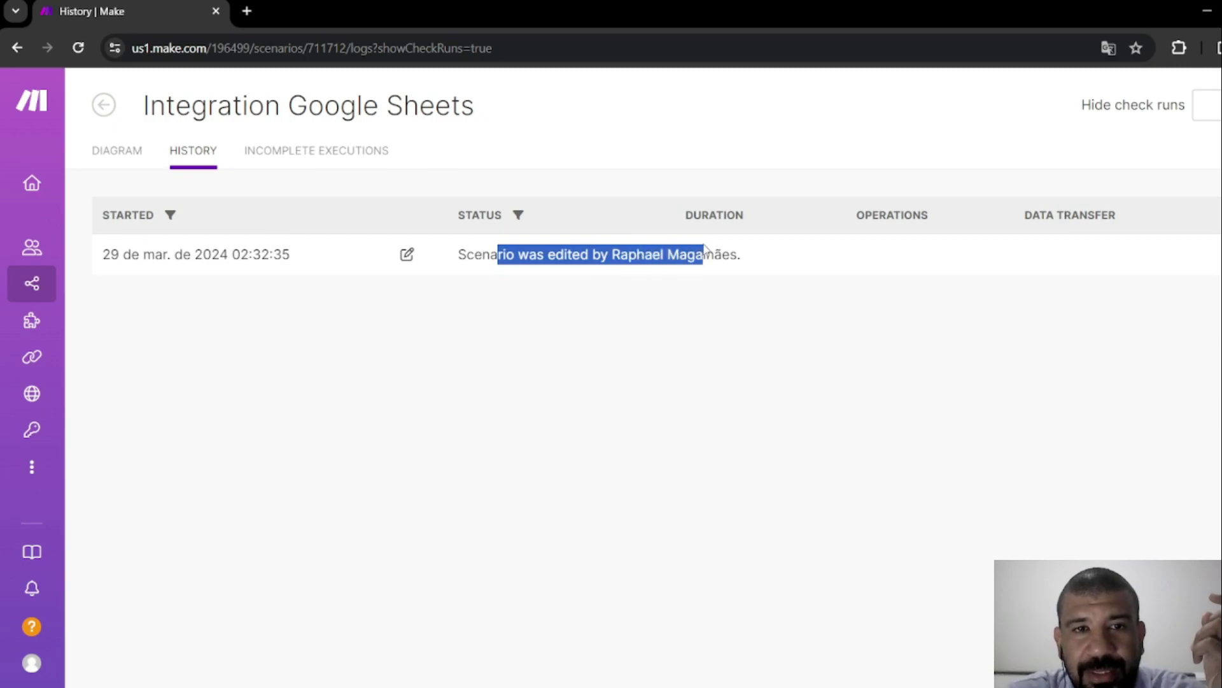
left_click(492, 254)
double_click(482, 255)
left_click(399, 271)
left_click_drag(689, 254, 528, 254)
left_click(514, 316)
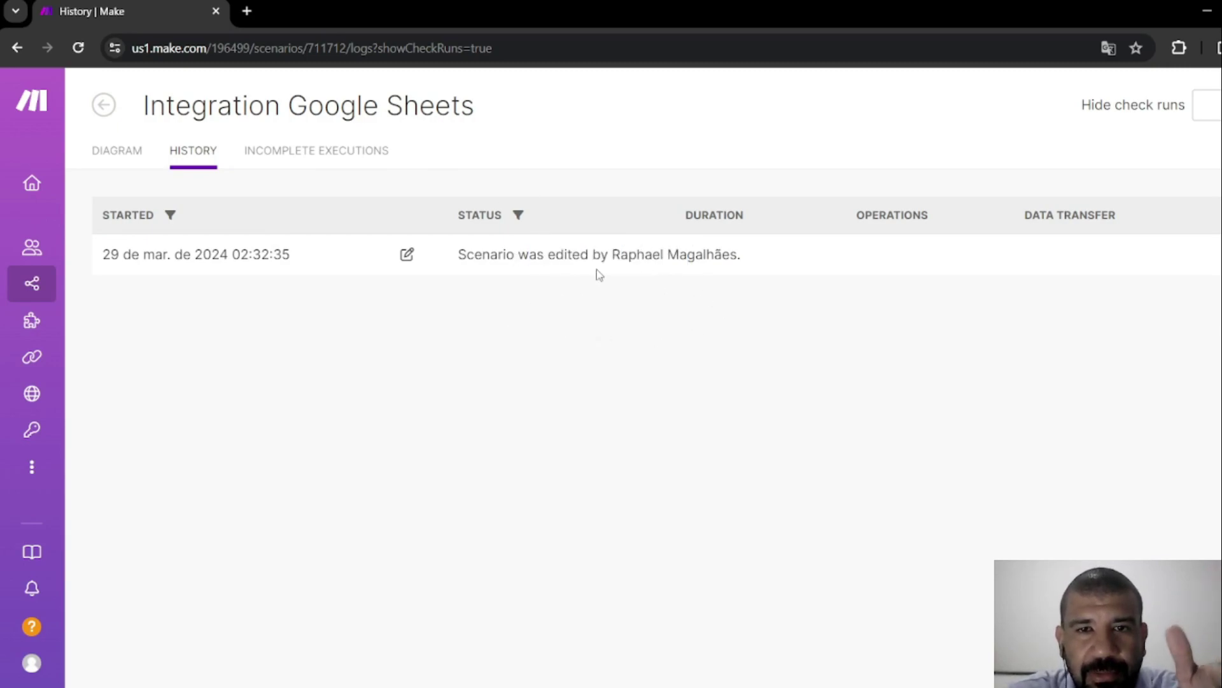
left_click_drag(538, 254, 706, 255)
left_click(121, 153)
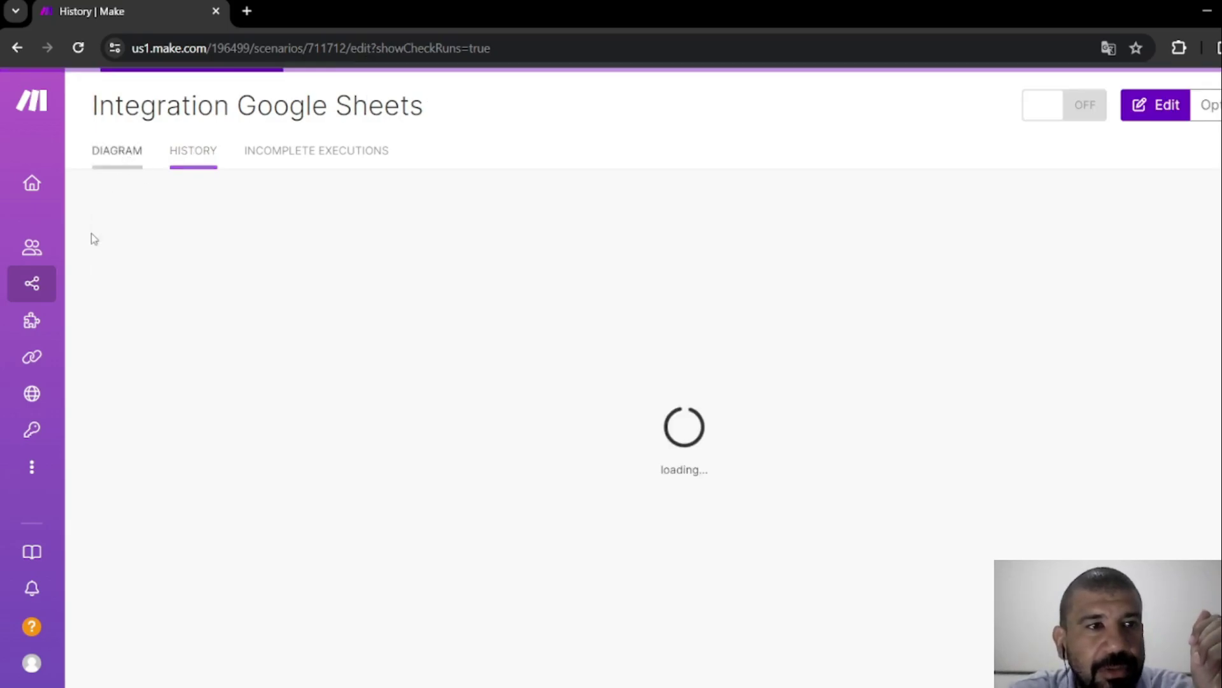
Go back to the All scenarios list from the Scenarios sidebar link.
left_click(29, 287)
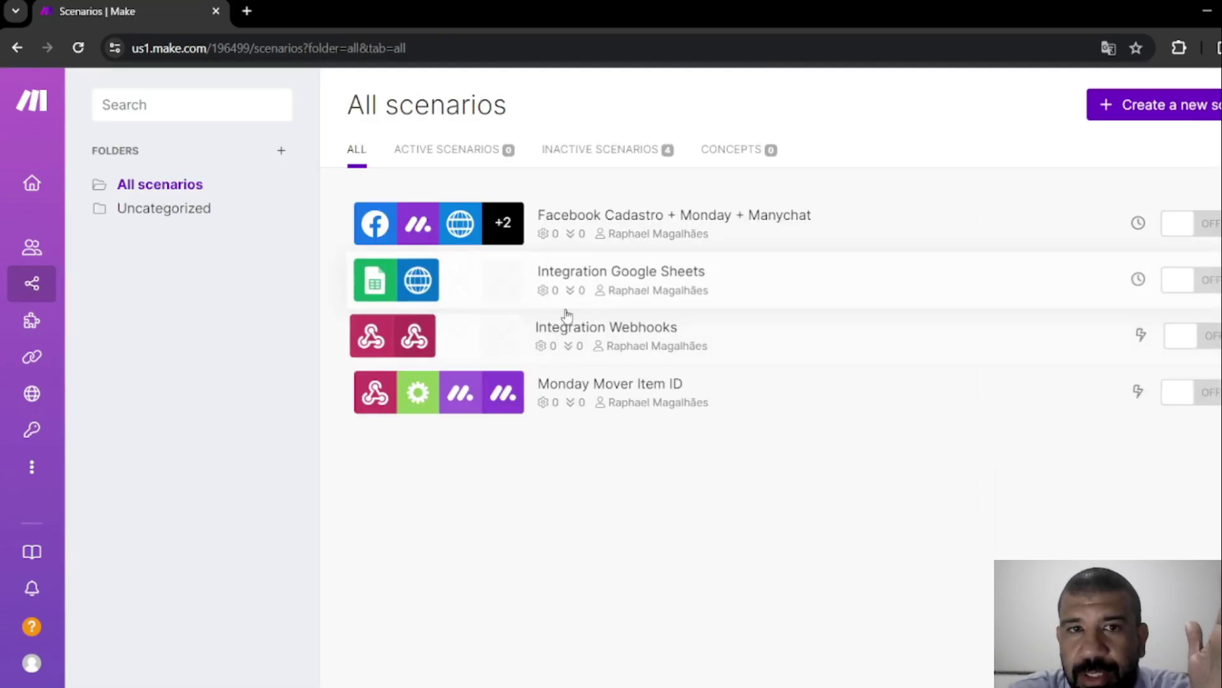